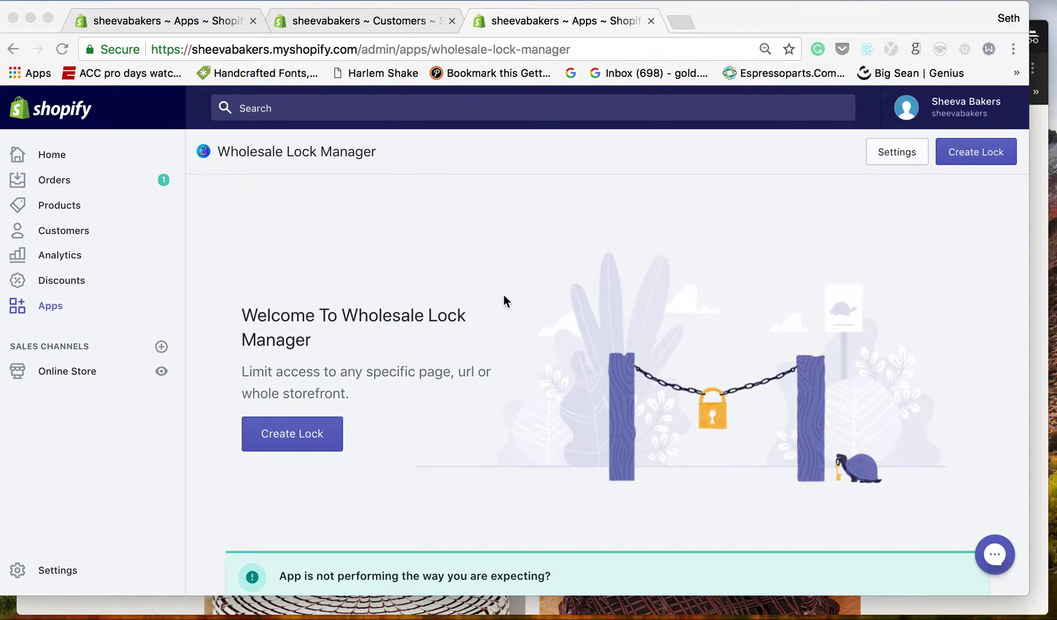
Start creating a new lock in Wholesale Lock Manager.
scroll(503, 299, down, 3)
scroll(816, 228, up, 3)
click(978, 155)
click(978, 152)
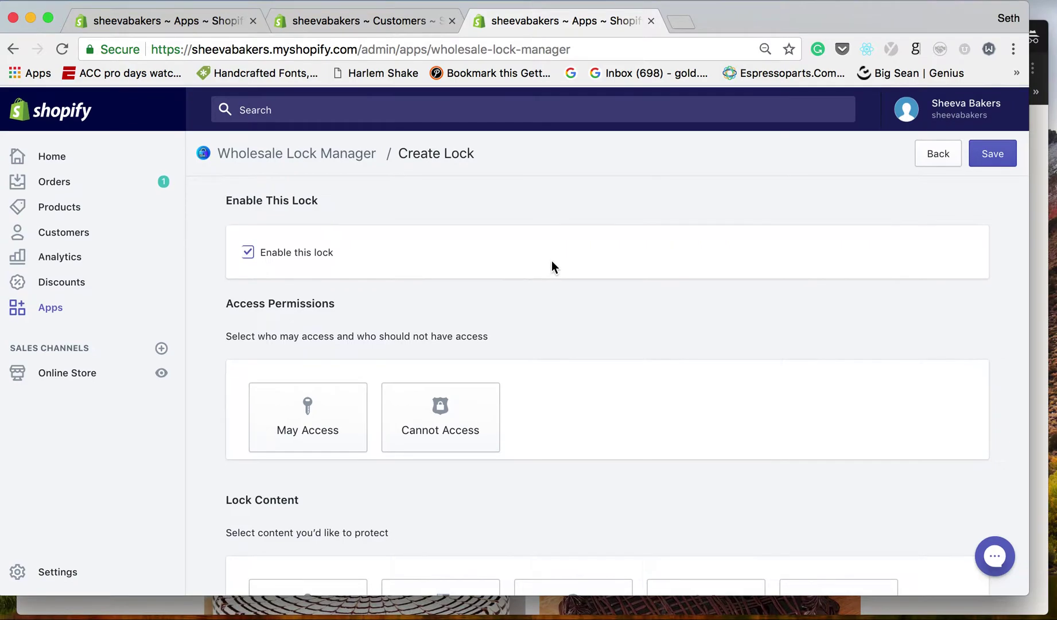
Set the new lock's access permission to May Access.
scroll(366, 274, down, 3)
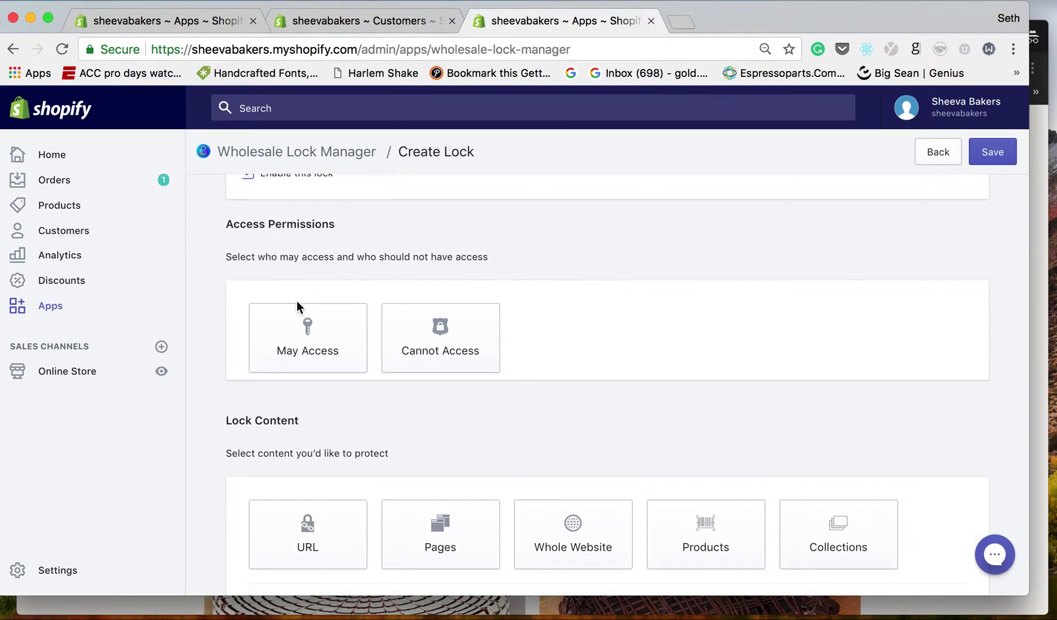
scroll(297, 300, down, 1)
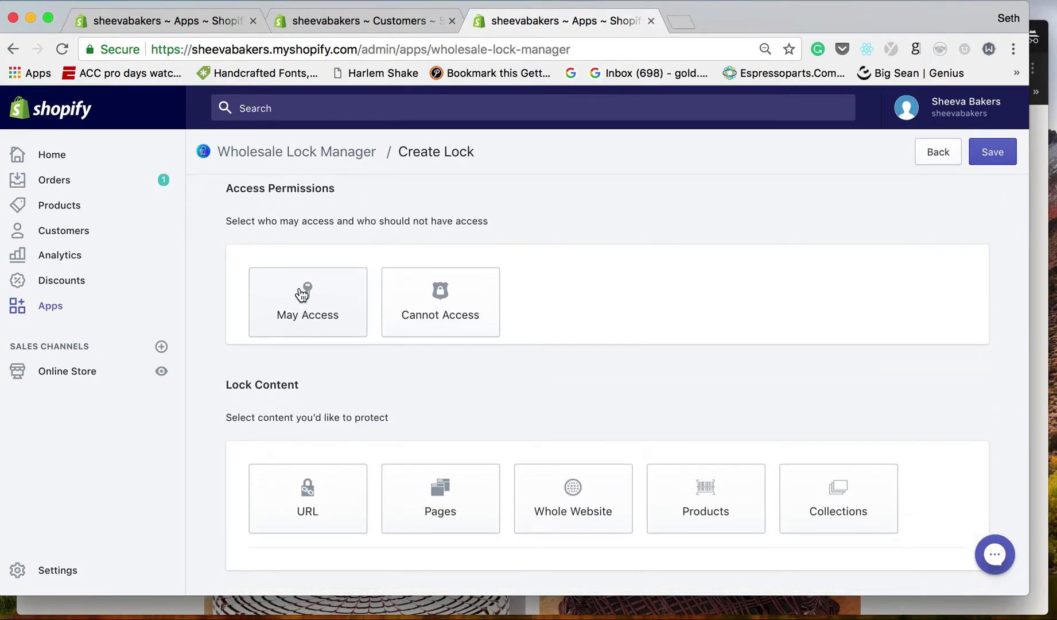
click(301, 294)
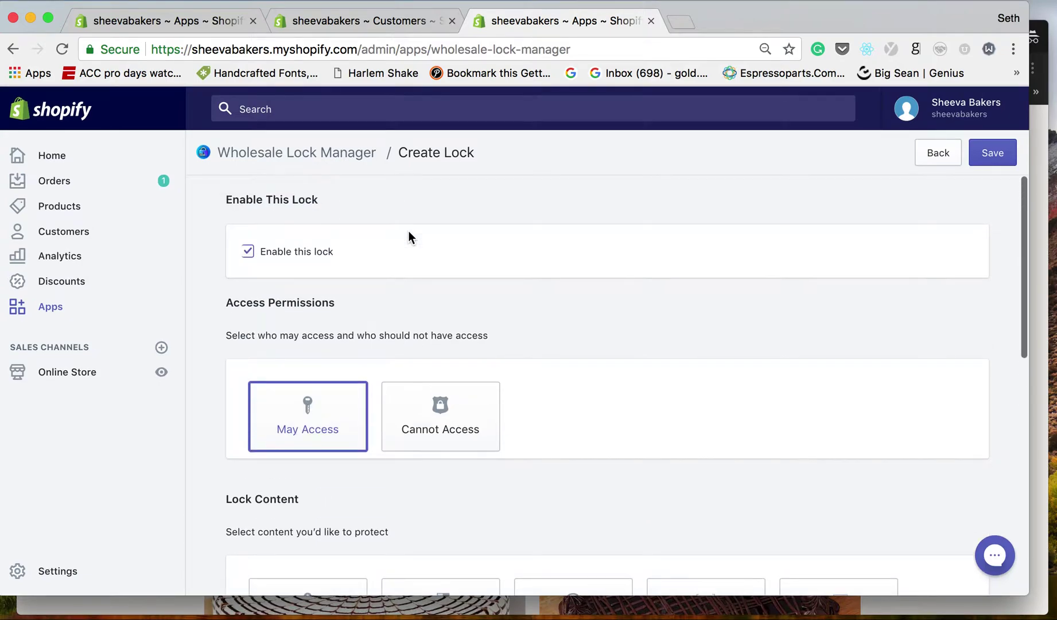
scroll(409, 236, down, 5)
scroll(409, 230, down, 3)
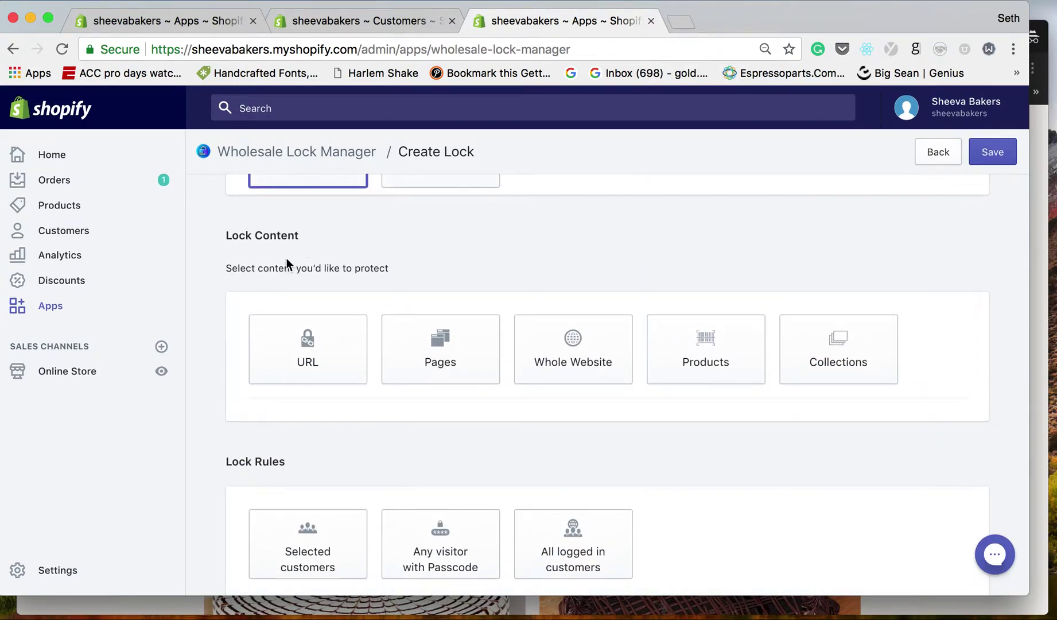
Set the lock content to Products and add Black Forest Cake.
click(338, 351)
click(442, 351)
click(411, 414)
click(412, 415)
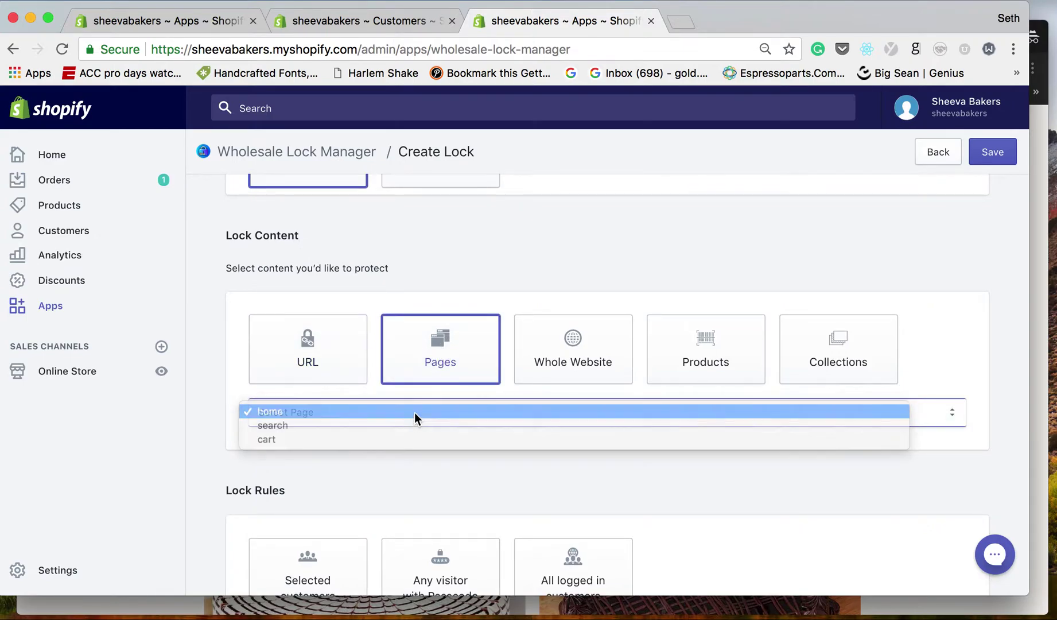
click(580, 374)
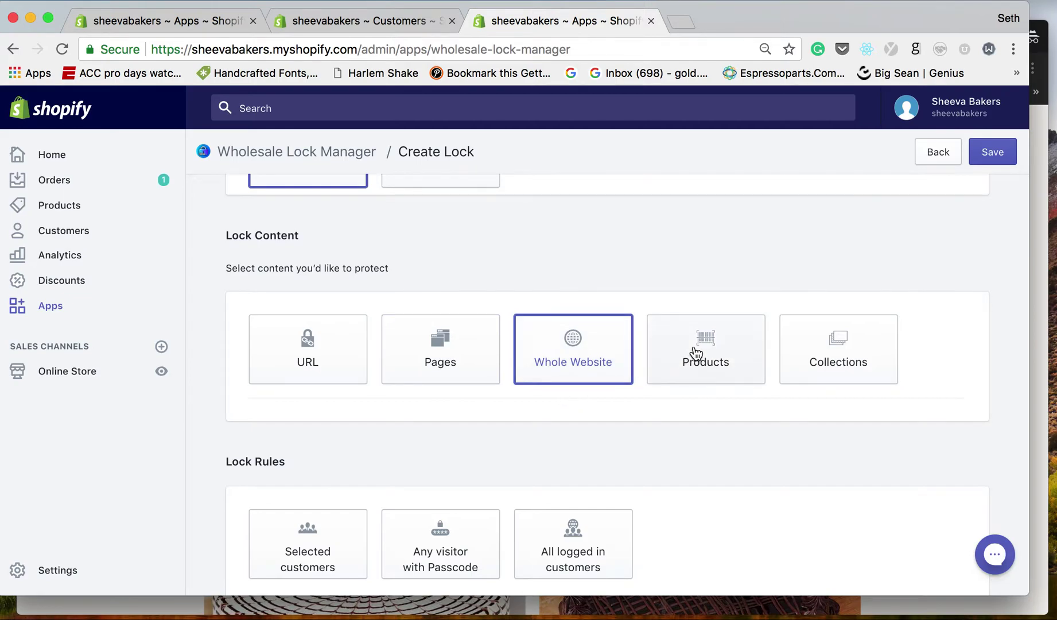
click(696, 353)
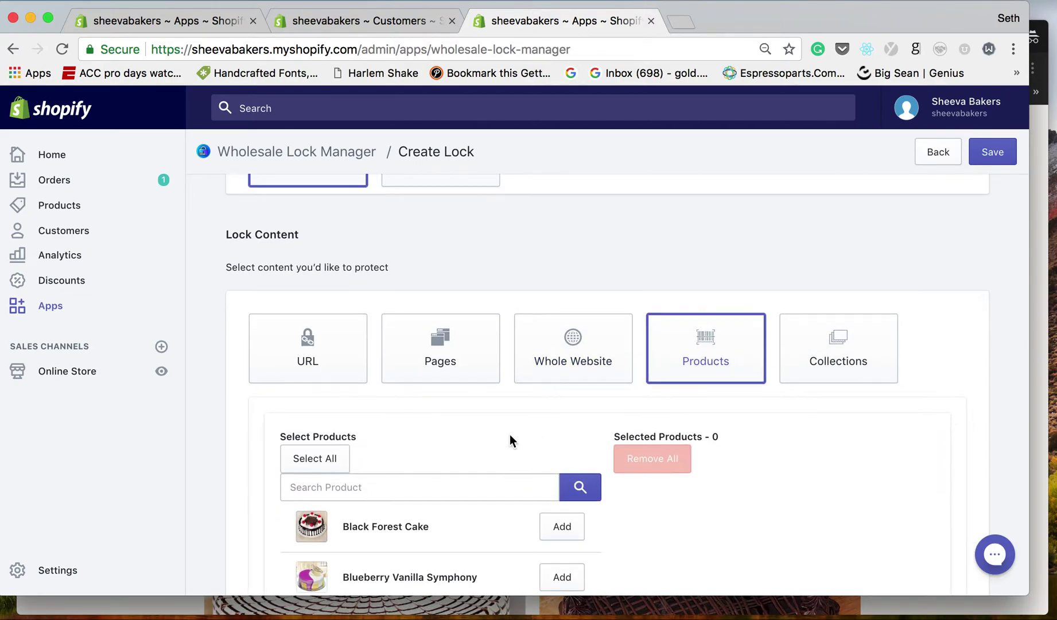
scroll(509, 439, down, 3)
click(564, 434)
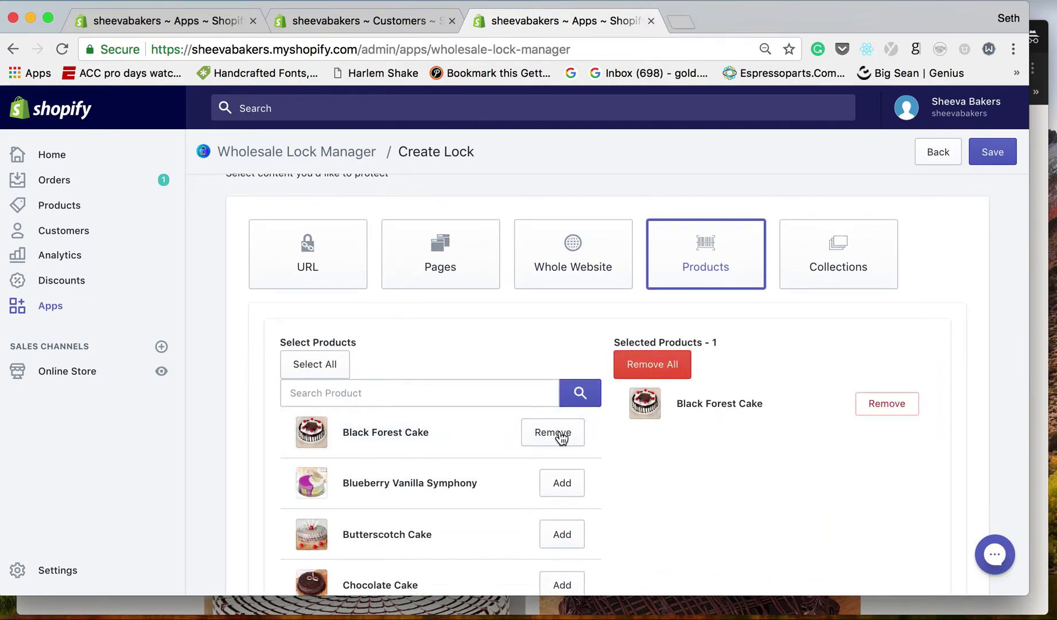
Enable hiding of locked listings and all links to locked content.
scroll(511, 363, down, 5)
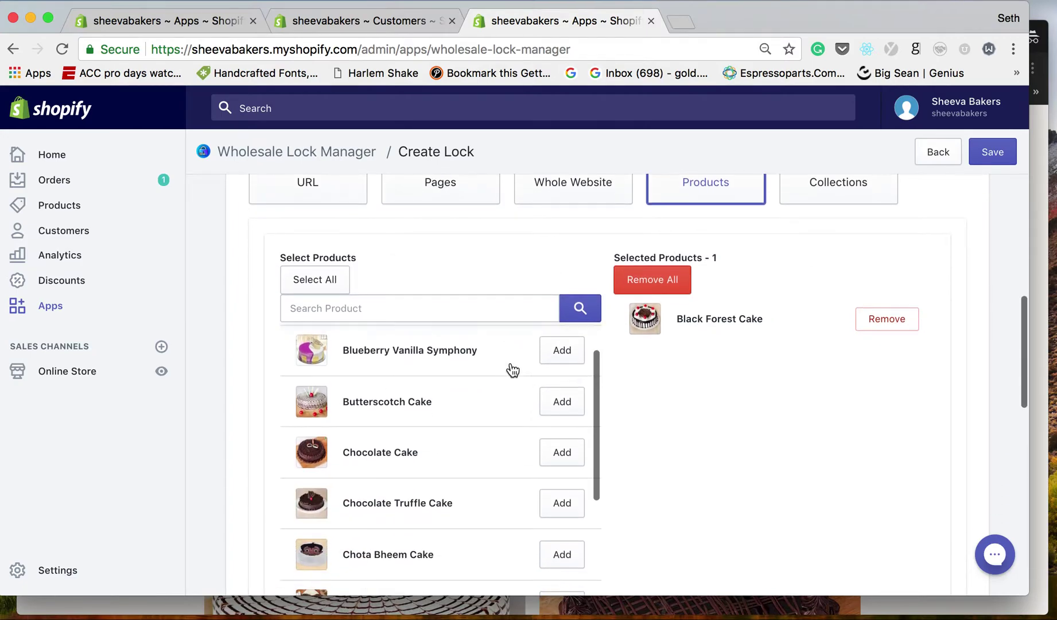
scroll(664, 456, down, 10)
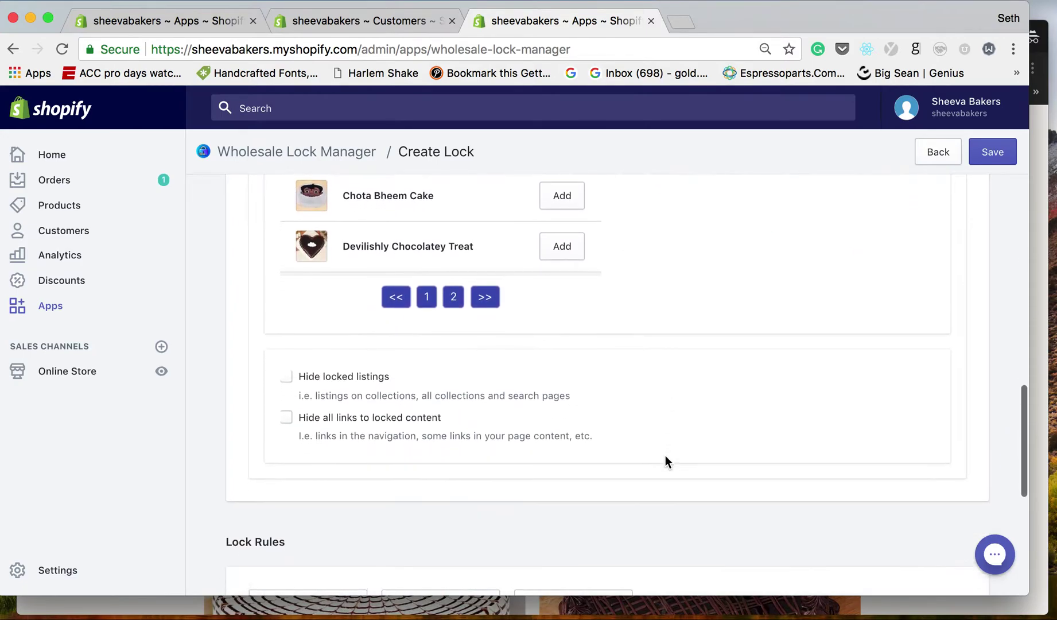
scroll(665, 456, down, 1)
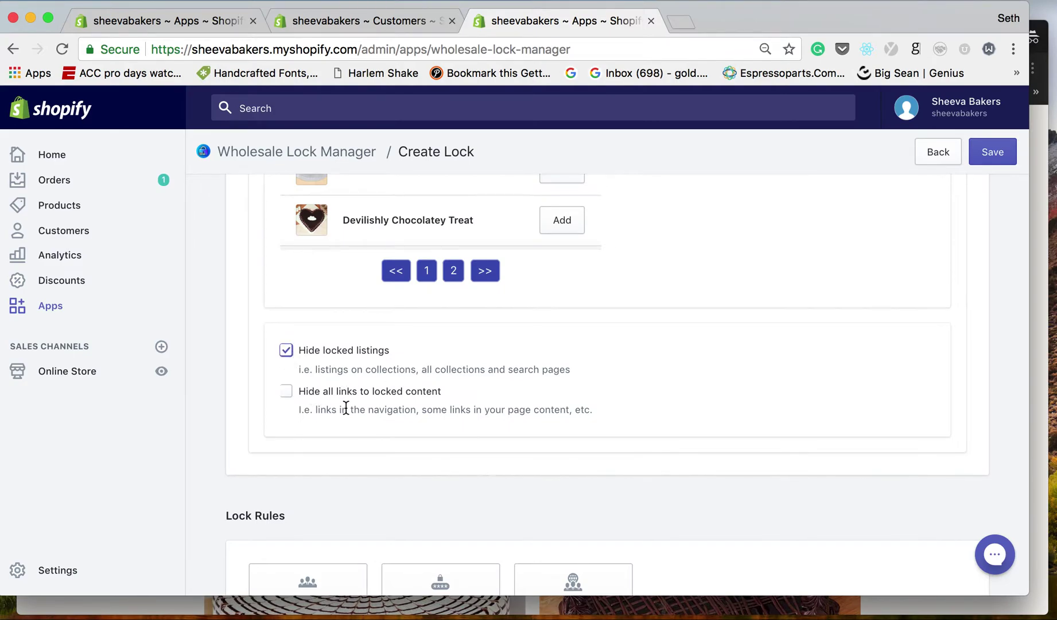
scroll(308, 404, down, 3)
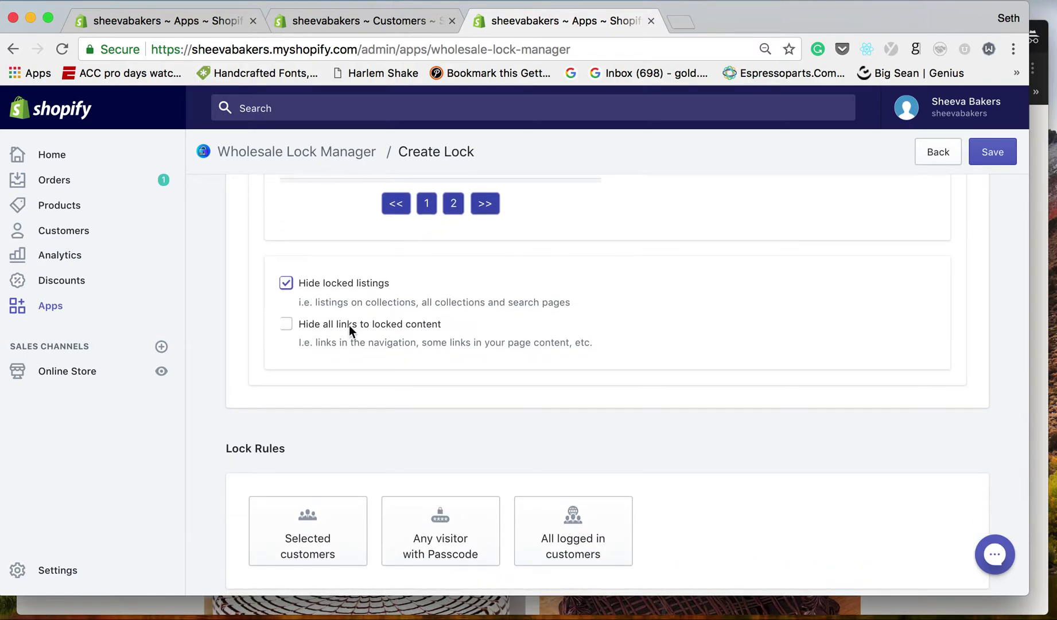
click(290, 325)
Set the lock rule to Selected customers.
scroll(364, 434, down, 3)
click(305, 445)
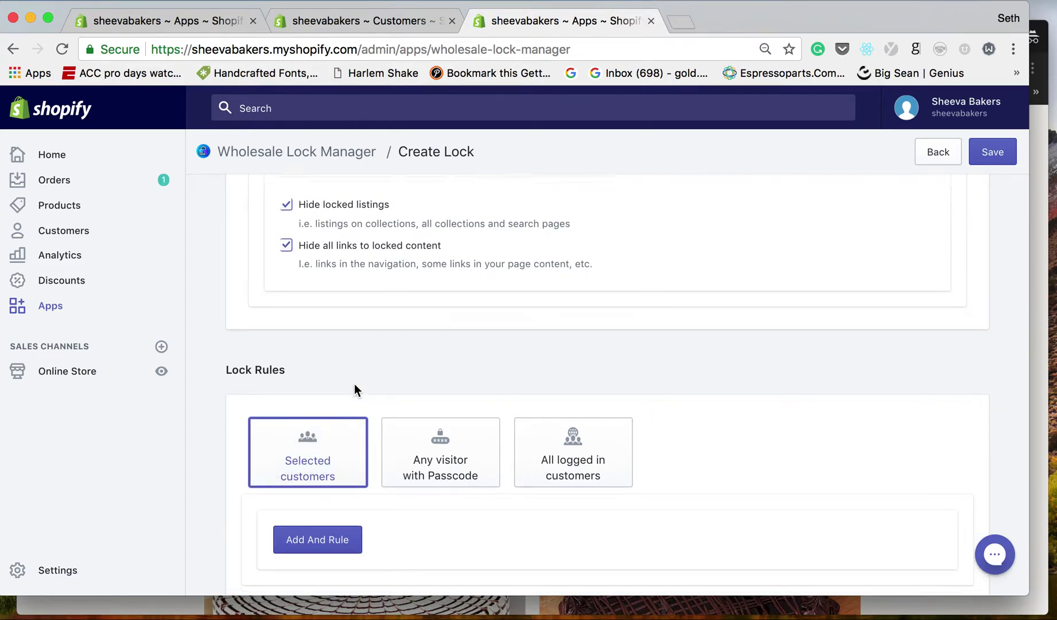
scroll(354, 383, down, 5)
scroll(345, 313, up, 10)
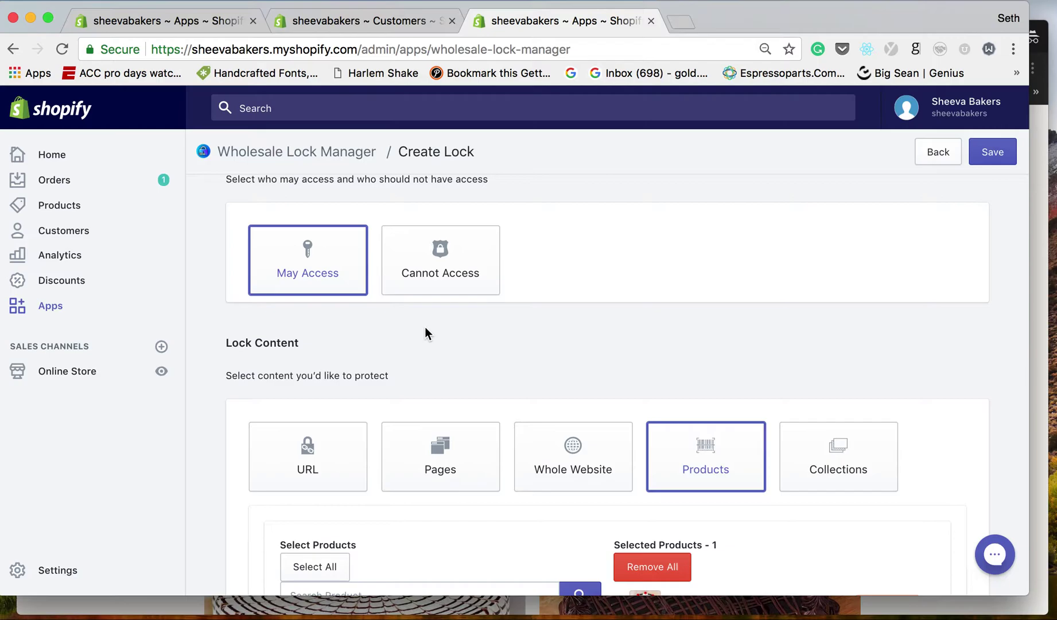
scroll(336, 368, down, 15)
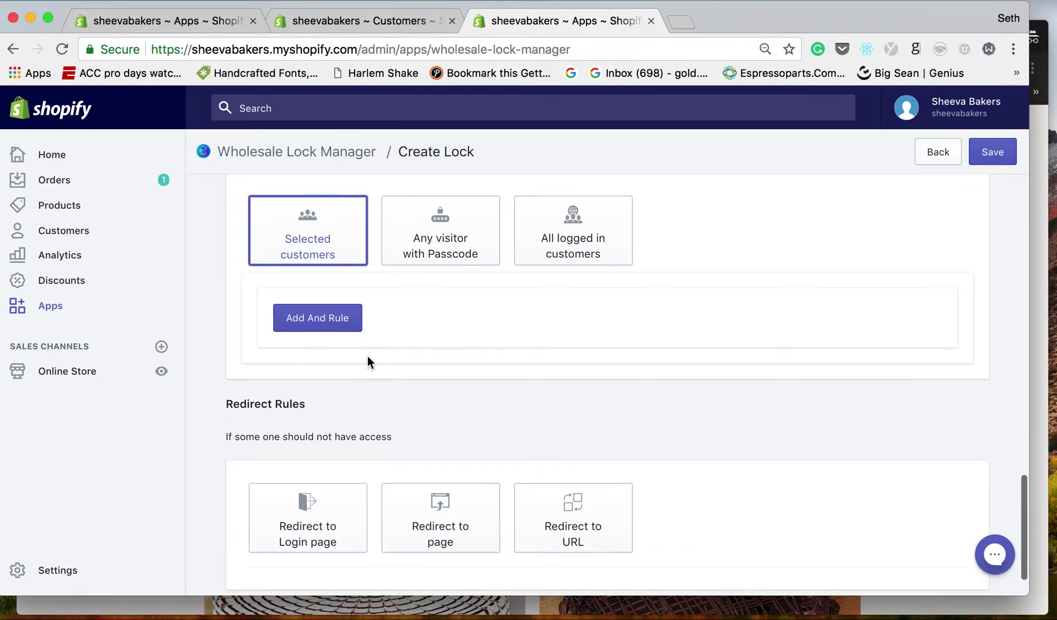
Add an 'is tagged with wholesale' condition, then view the customer's record to check tags.
click(320, 320)
click(398, 334)
click(395, 359)
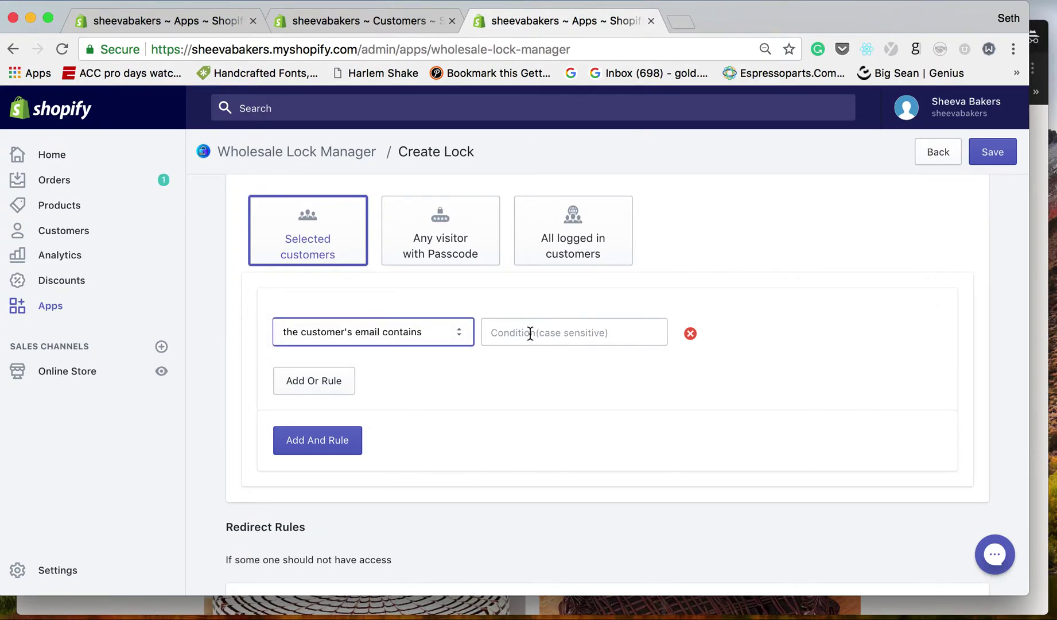
click(399, 339)
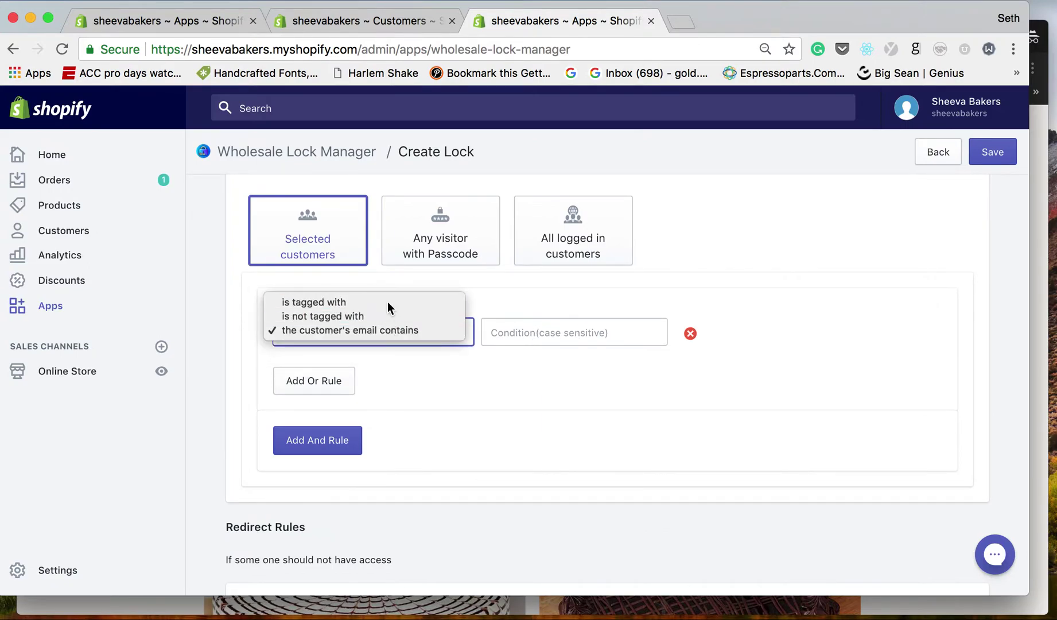
click(387, 302)
click(552, 335)
text(wholesale)
click(542, 379)
click(378, 20)
scroll(418, 249, down, 2)
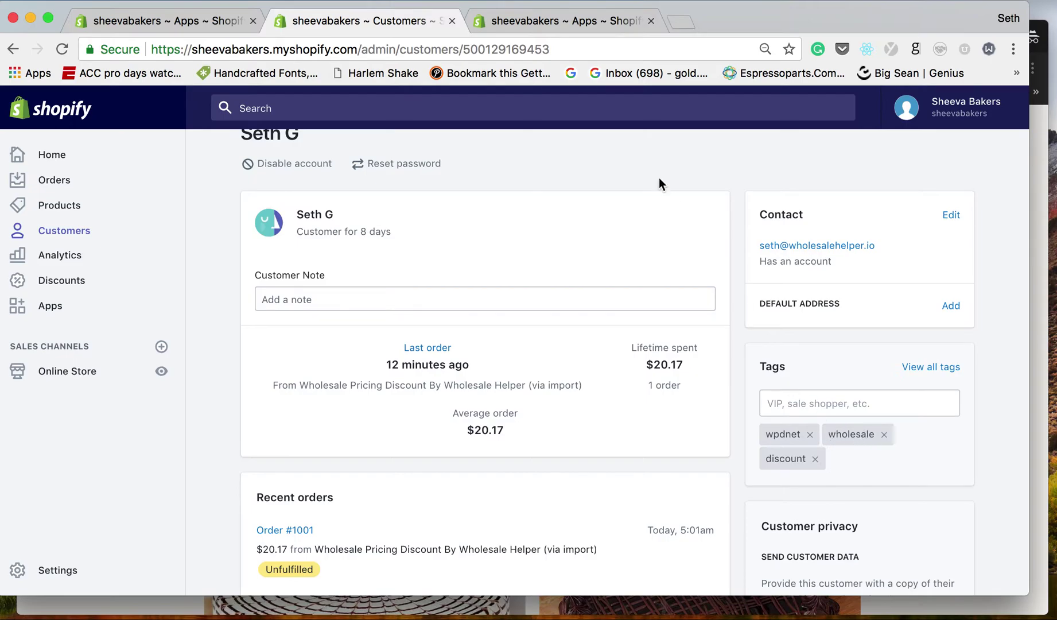
Go back to the Wholesale Lock Manager tab and scroll up the Create Lock form.
click(532, 23)
scroll(534, 336, up, 5)
scroll(536, 335, up, 2)
scroll(348, 444, down, 2)
scroll(349, 442, up, 10)
scroll(348, 442, up, 1)
scroll(734, 346, up, 5)
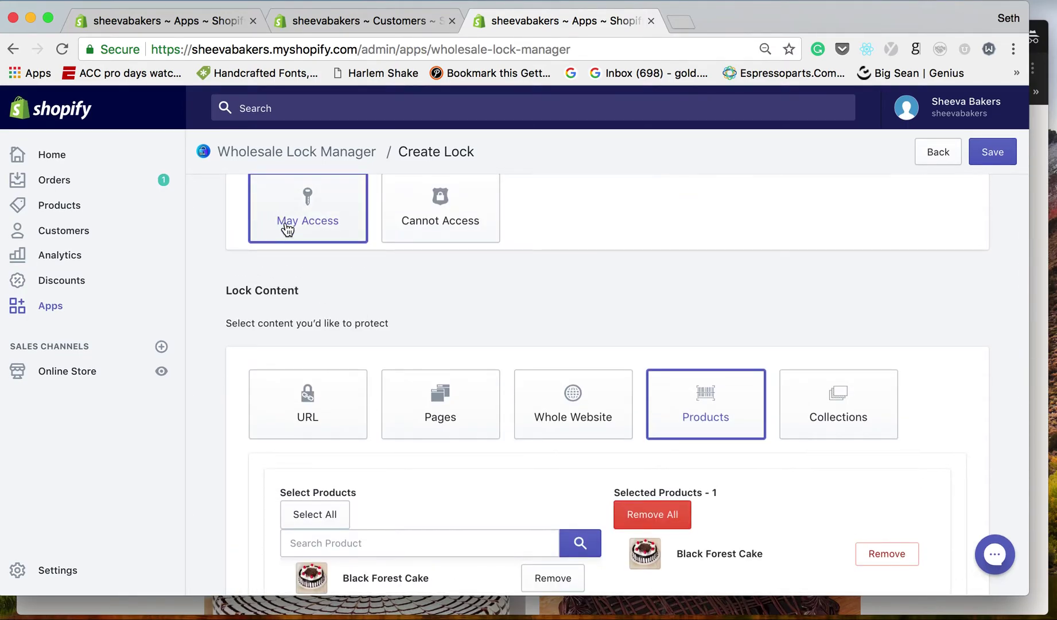
Set the redirect rule to 'Redirect to Login page'.
scroll(286, 235, down, 15)
scroll(270, 408, down, 5)
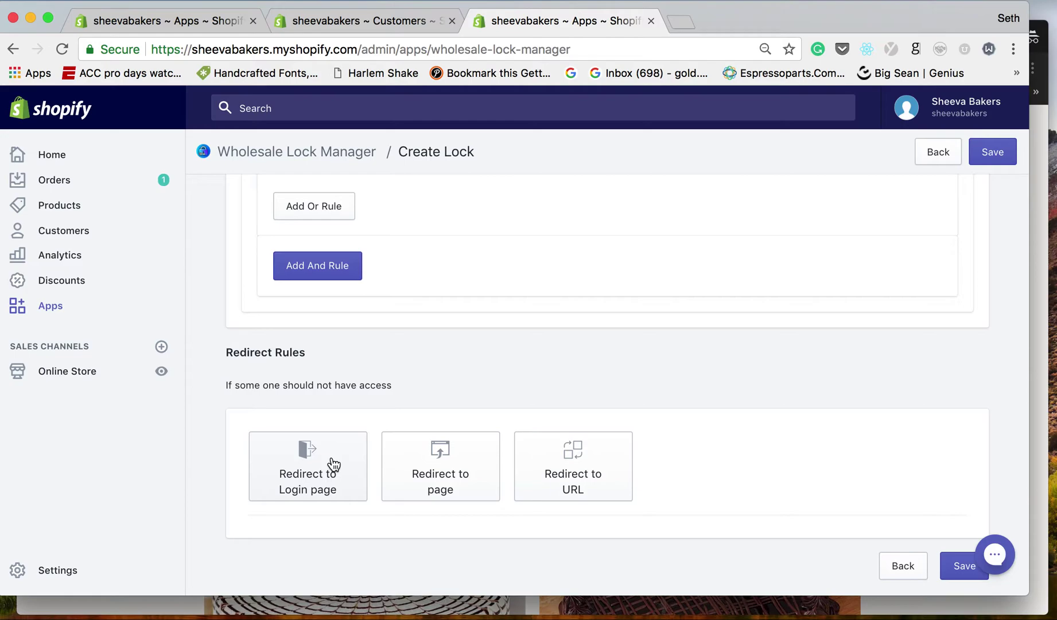
scroll(432, 355, up, 1)
scroll(401, 402, up, 2)
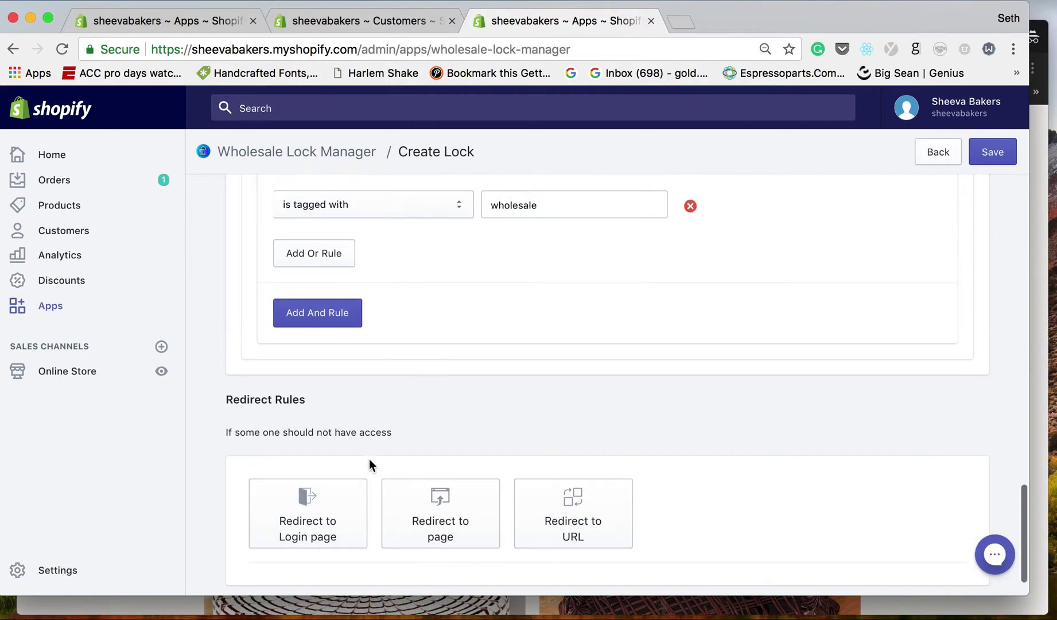
click(313, 530)
Save the new Black Forest Cake lock.
scroll(403, 410, down, 3)
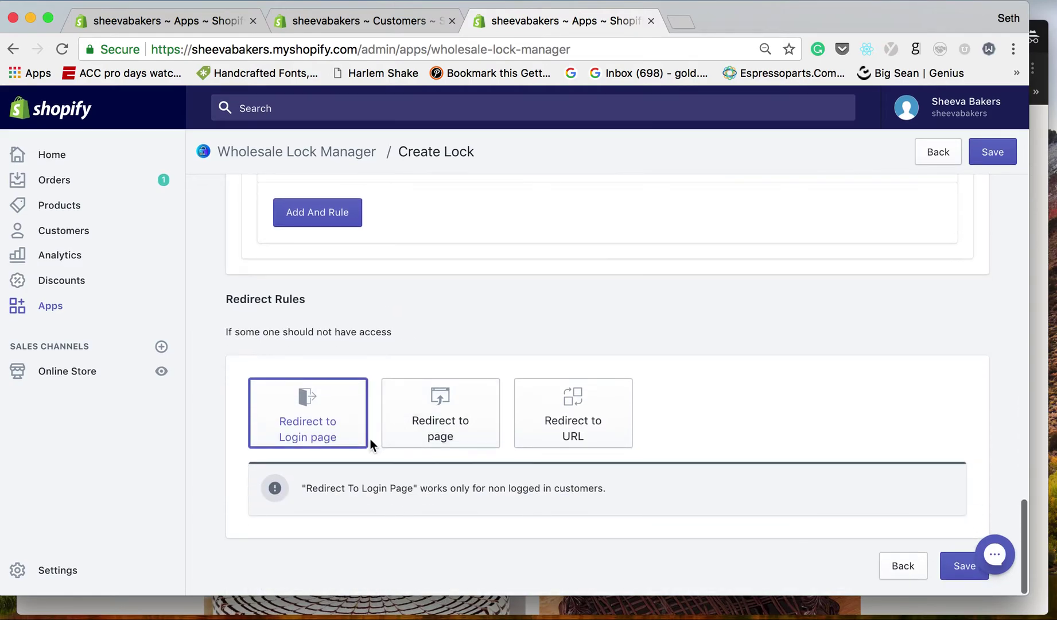
click(964, 567)
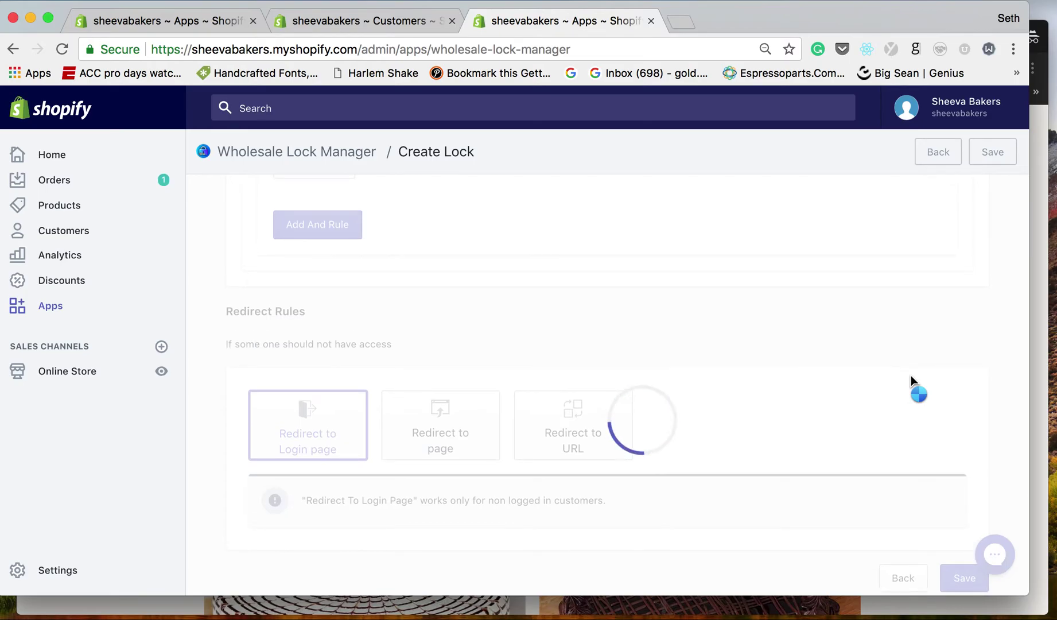
scroll(911, 376, down, 5)
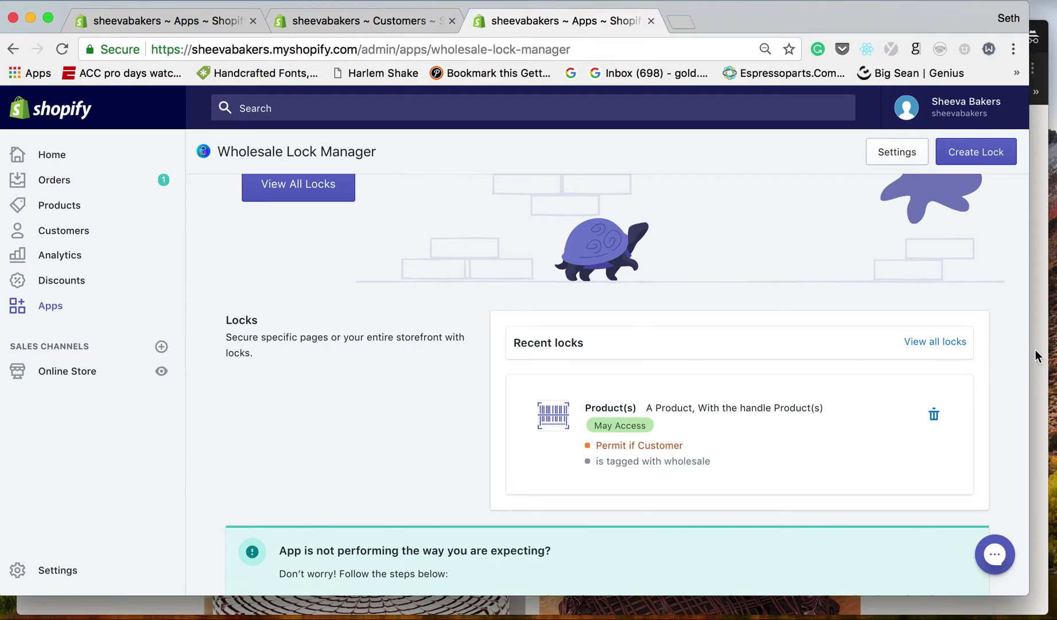
Reload the storefront Products page as a guest visitor.
click(1037, 353)
scroll(252, 144, up, 4)
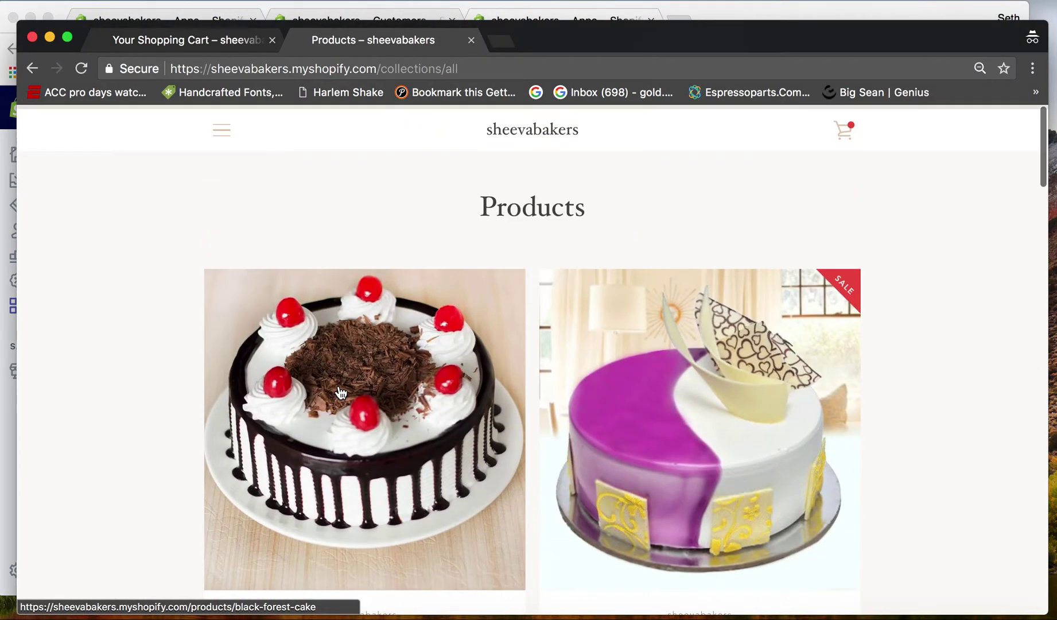
click(367, 70)
key(Return)
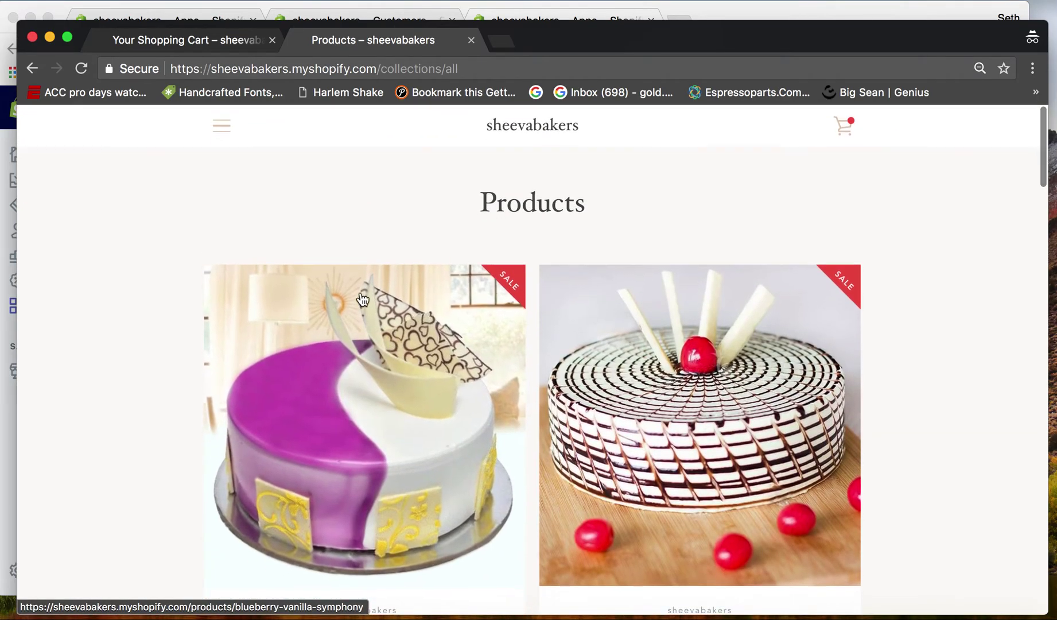
Search the storefront for 'black forest cake' and review the empty results.
click(223, 137)
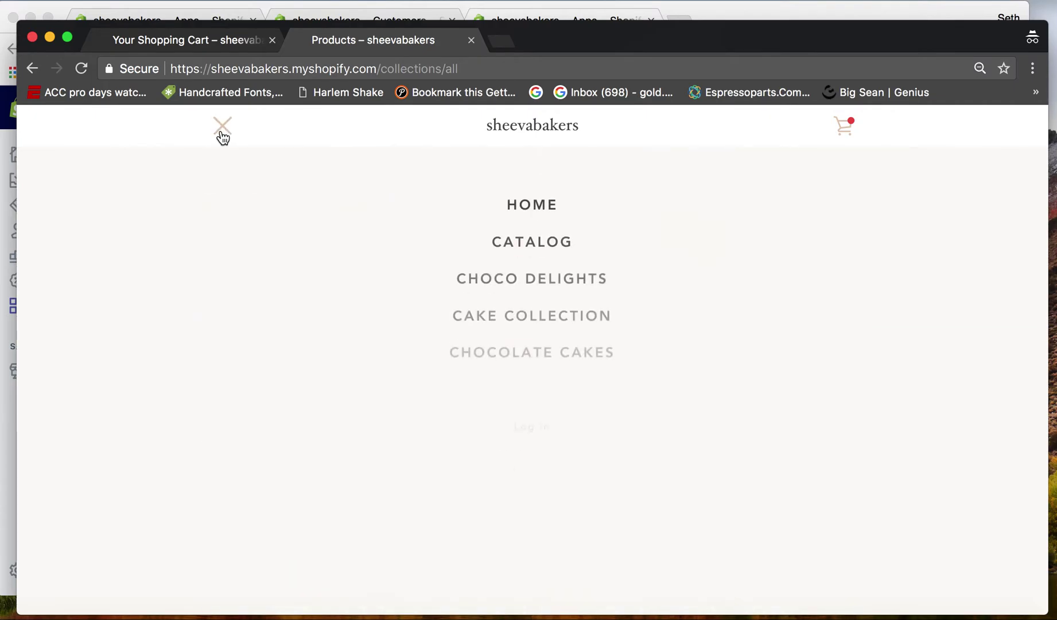
click(520, 537)
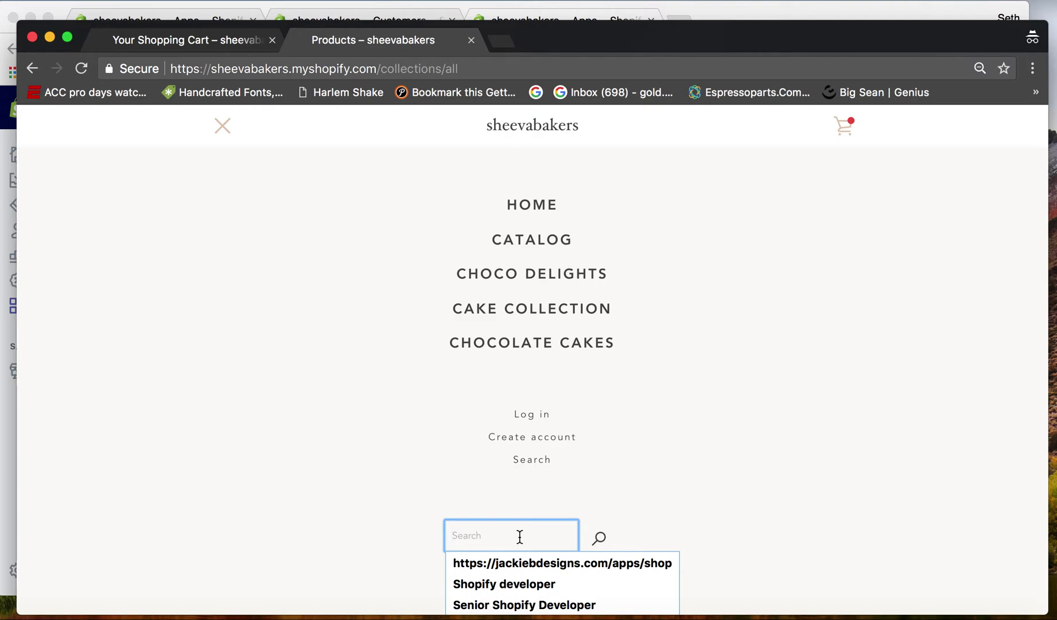
text(black forest cake)
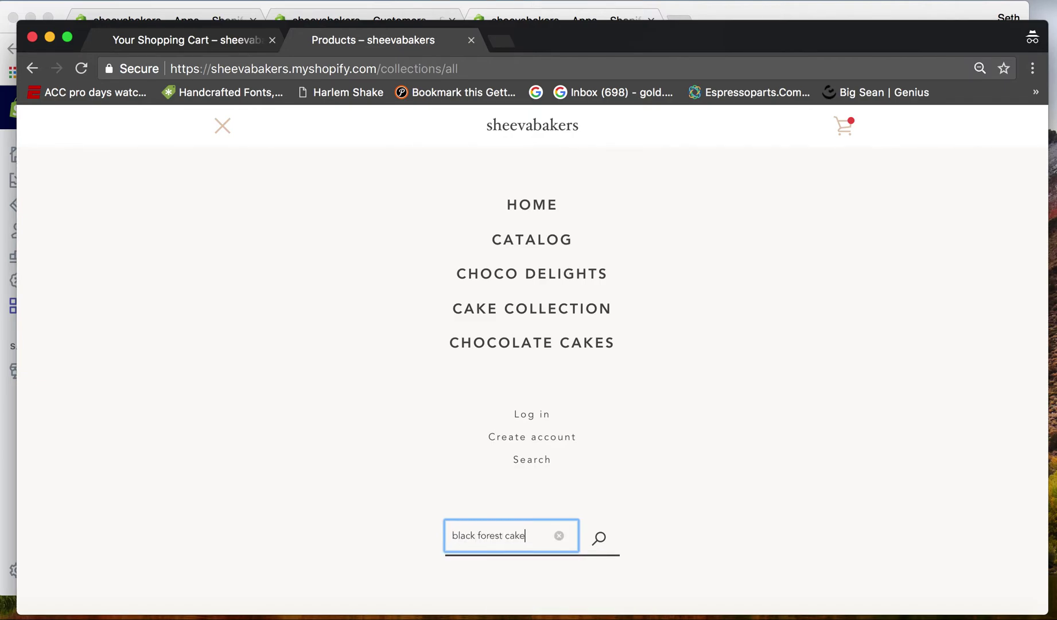
key(Return)
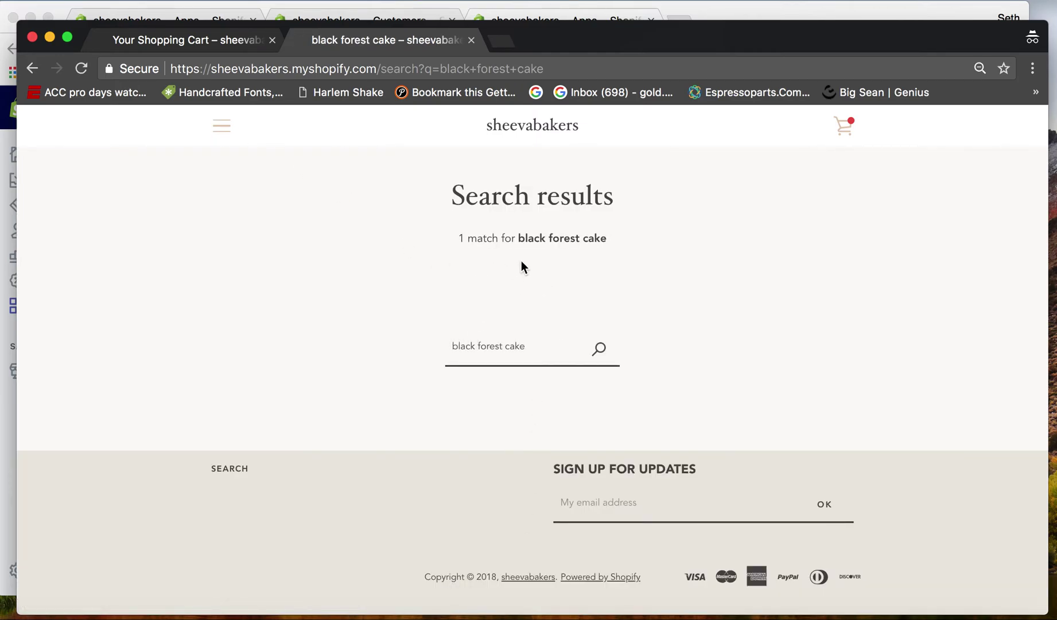
double_click(541, 234)
click(452, 257)
Sign in to the storefront with the wholesale customer's e-mail and password.
click(217, 136)
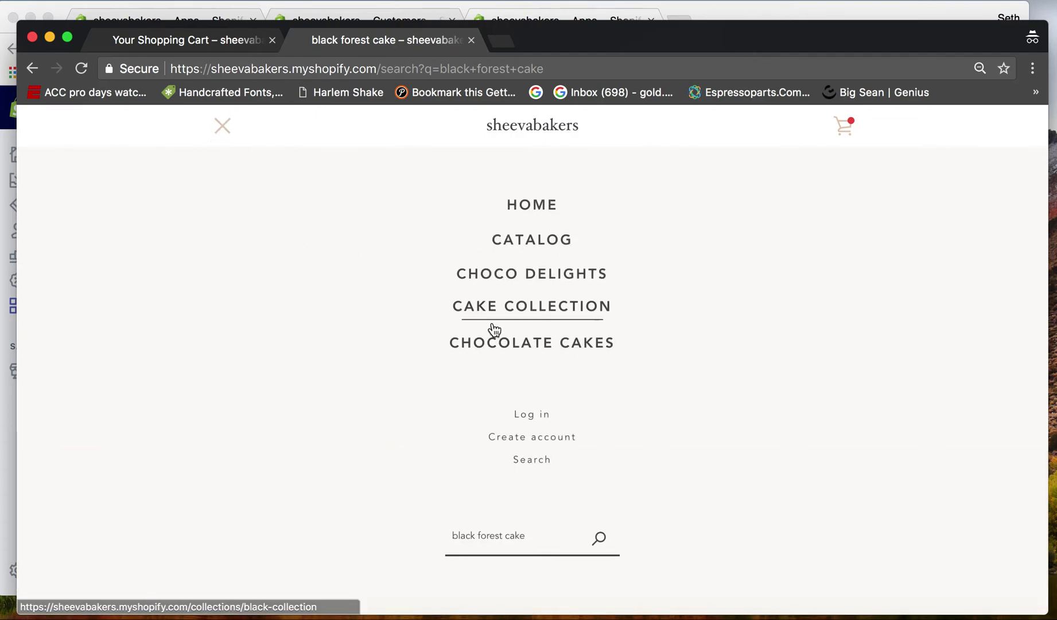
click(548, 414)
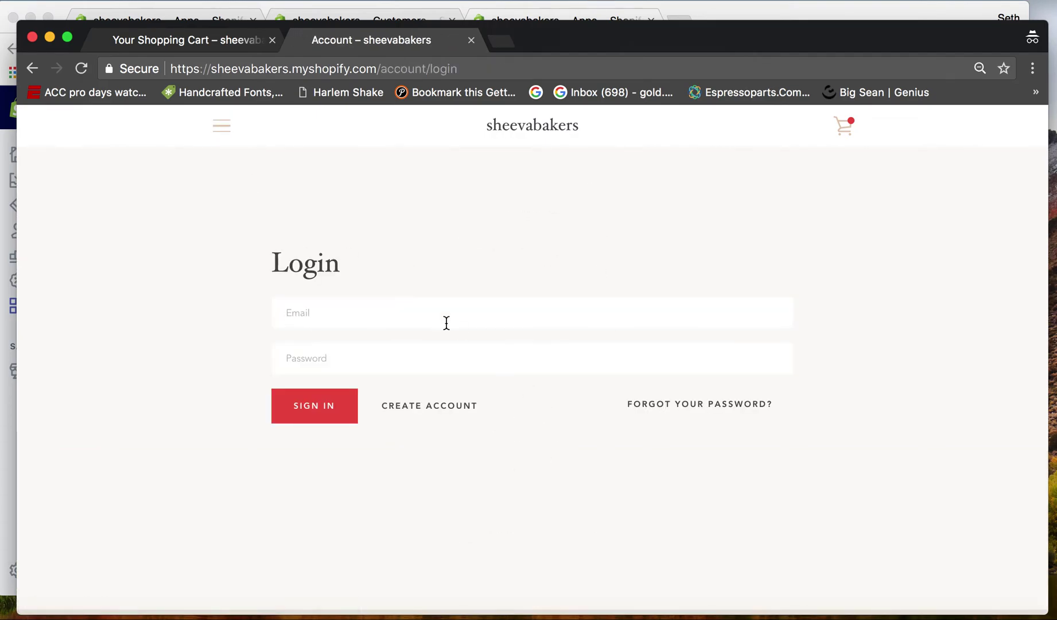
click(420, 332)
click(395, 365)
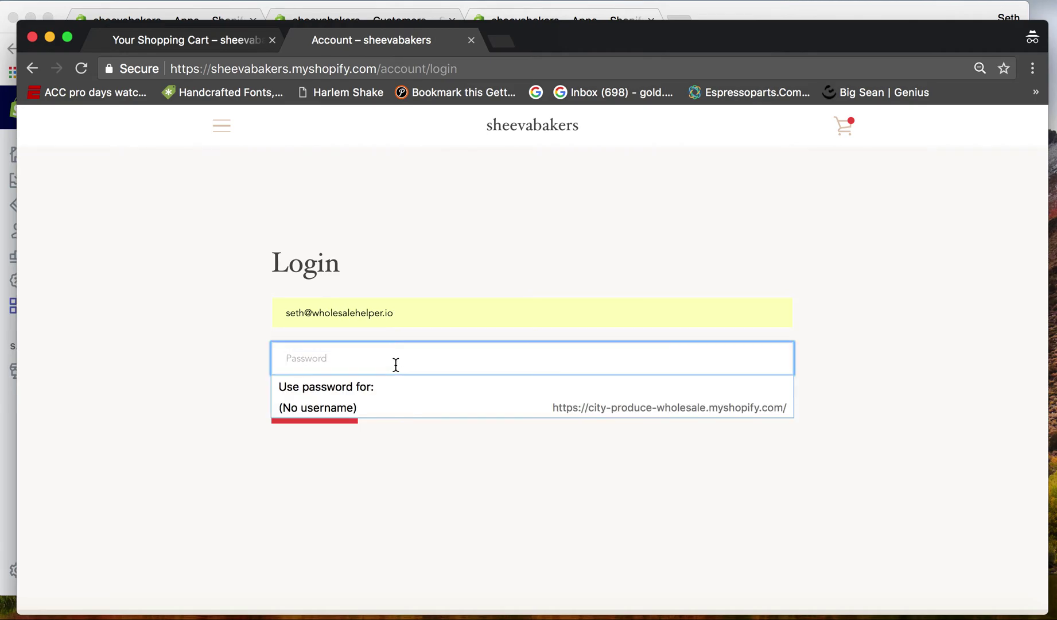
text(••)
key(BackSpace)
key(BackSpace)
text(•••••••••••)
click(320, 405)
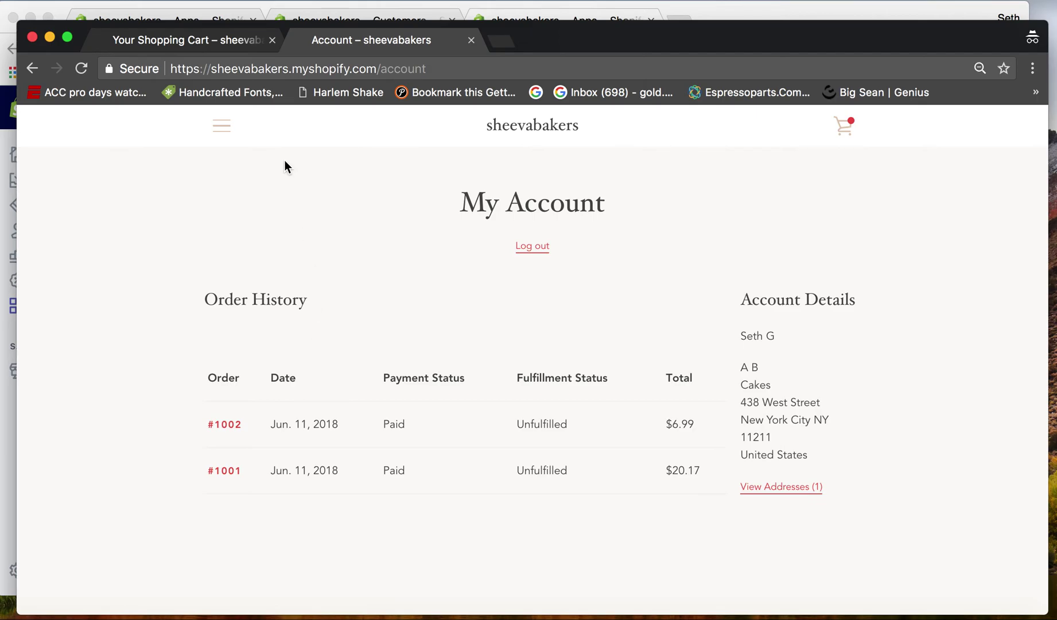
Open Black Forest Cake from the Catalog, then return to the Shopify admin window.
click(222, 125)
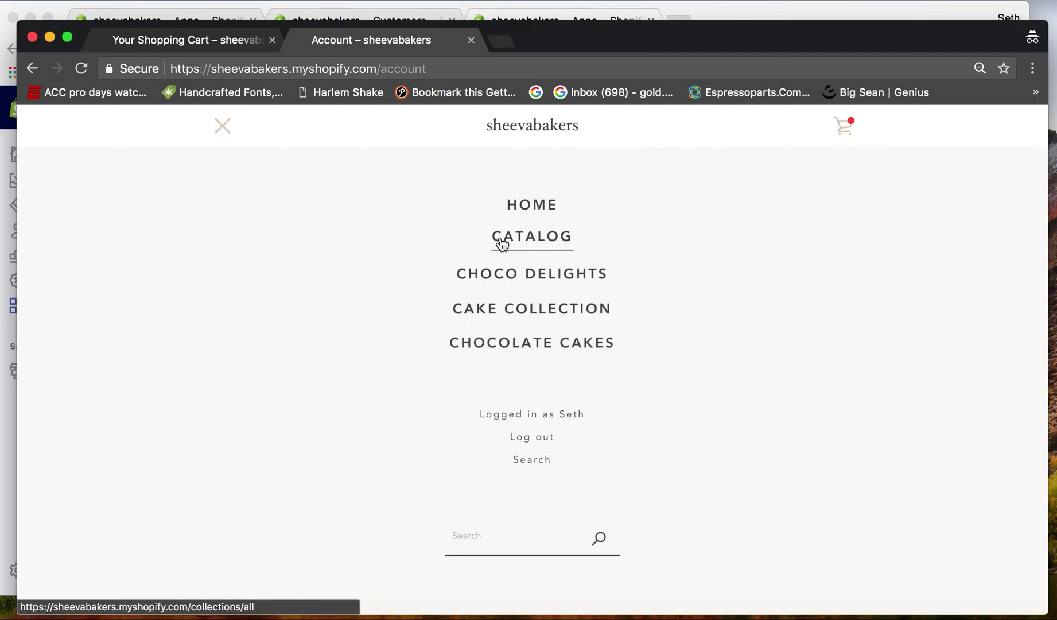
click(501, 244)
scroll(390, 276, down, 3)
click(380, 349)
scroll(380, 349, down, 5)
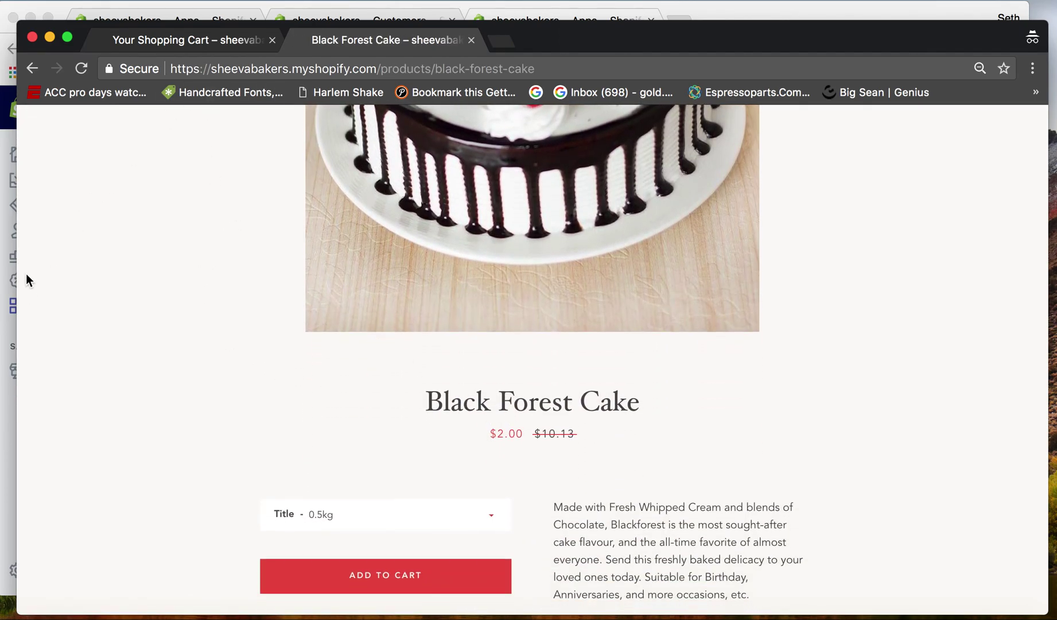
click(9, 252)
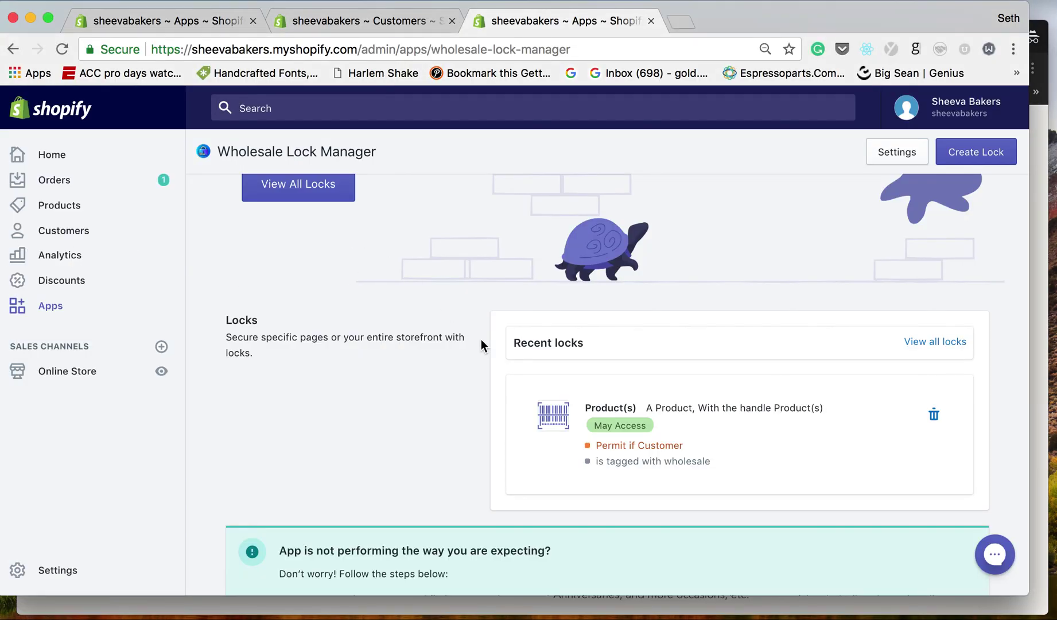
scroll(482, 344, down, 1)
scroll(739, 370, up, 5)
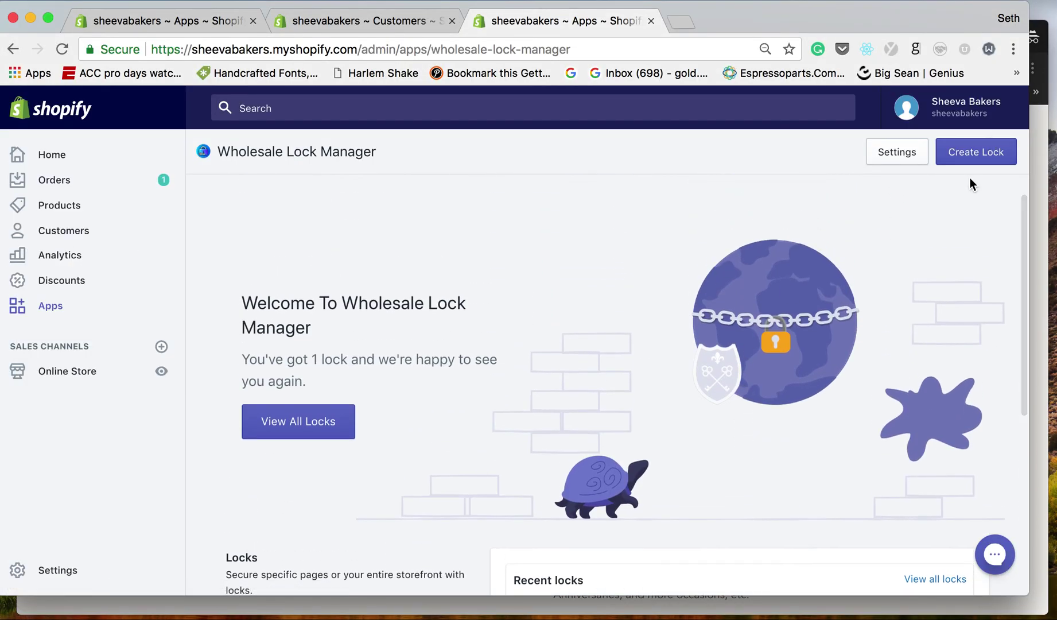
scroll(777, 423, down, 5)
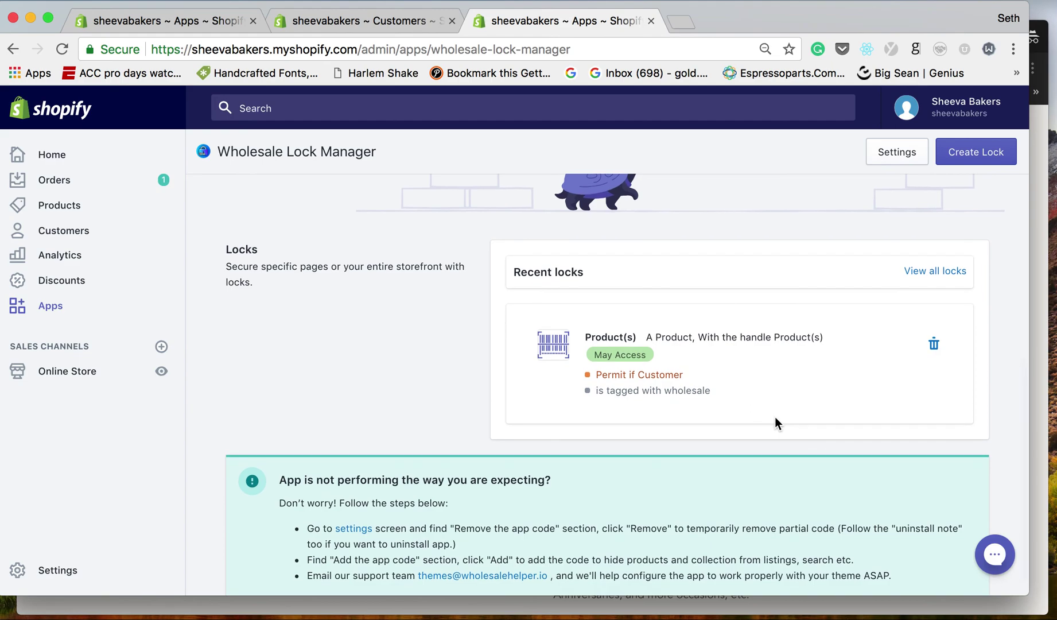